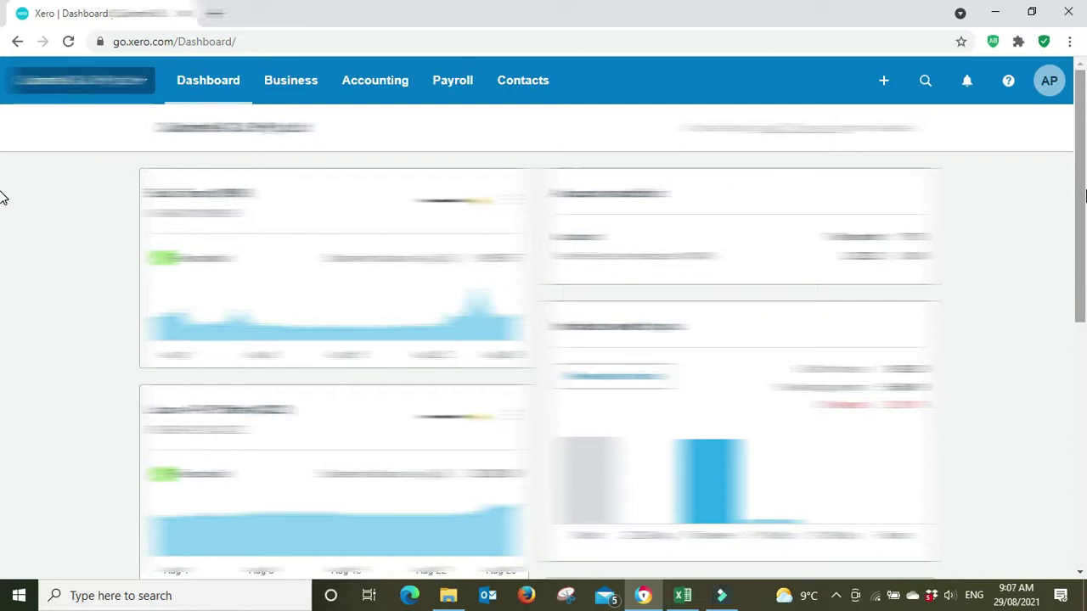
- Go to the Expense Claims page via Business > Expenses
click(283, 82)
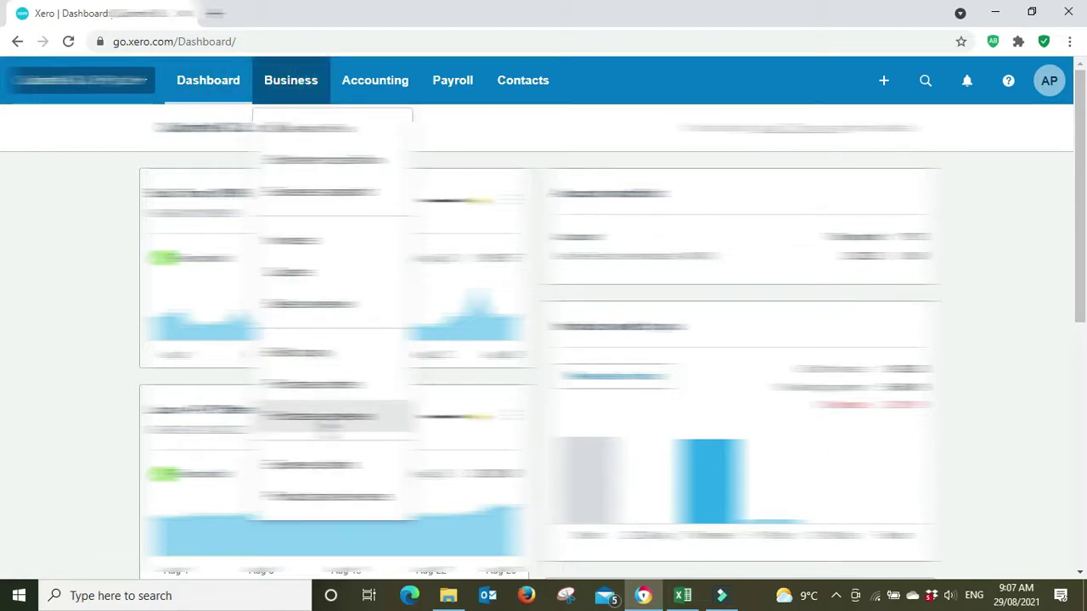
click(312, 465)
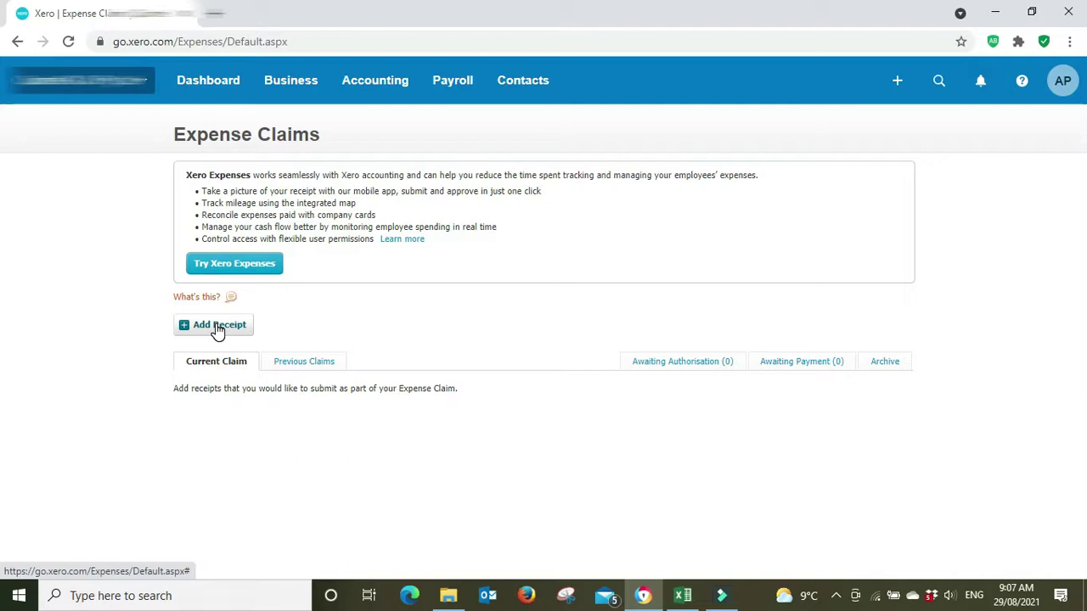
- Start a new receipt from a newly created contact, New Supplier
click(217, 329)
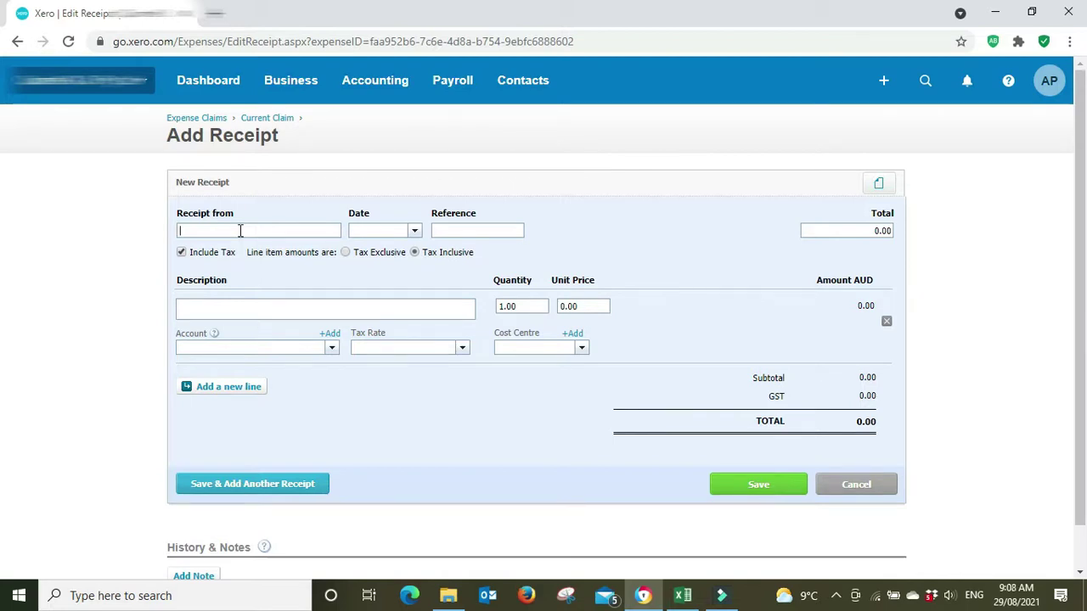
text(ew Supplier)
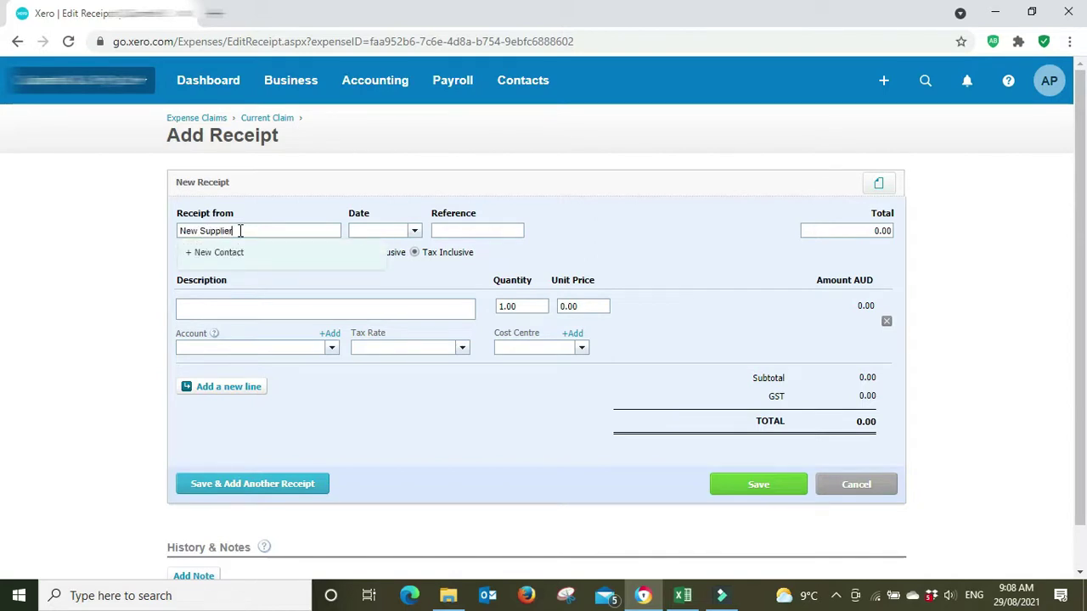
click(228, 256)
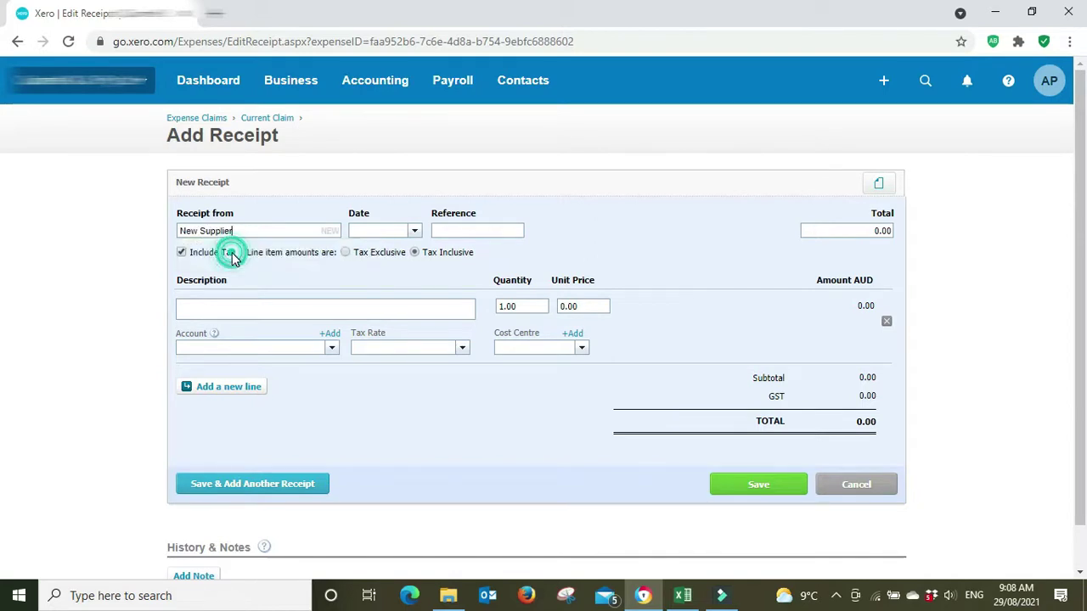
- Date the receipt 25/8/21 and describe it as an employee's catering supplies for a meeting
click(386, 230)
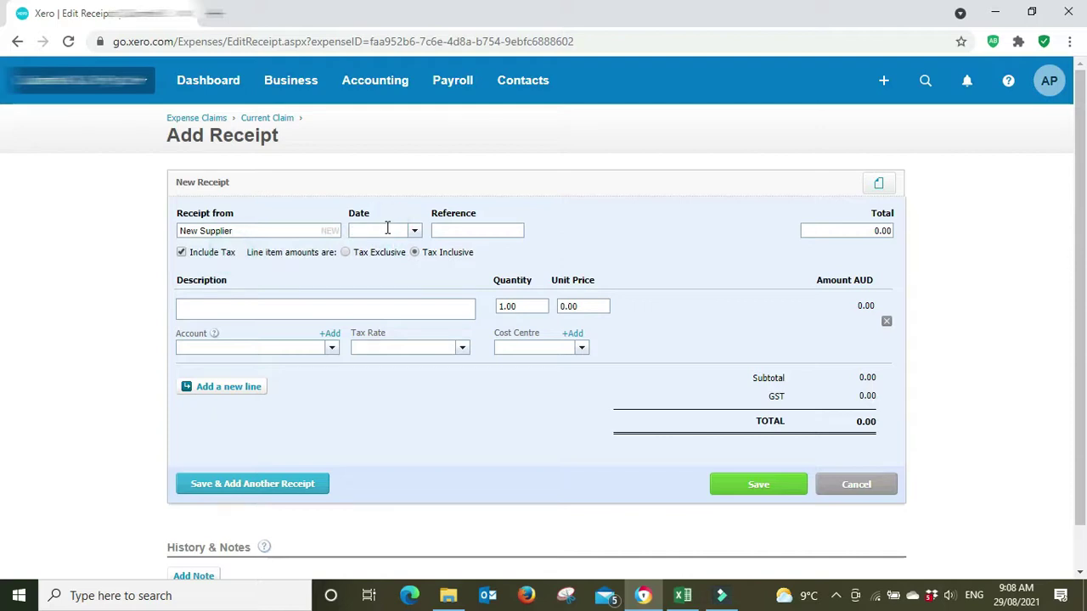
text(25/8/21)
click(483, 230)
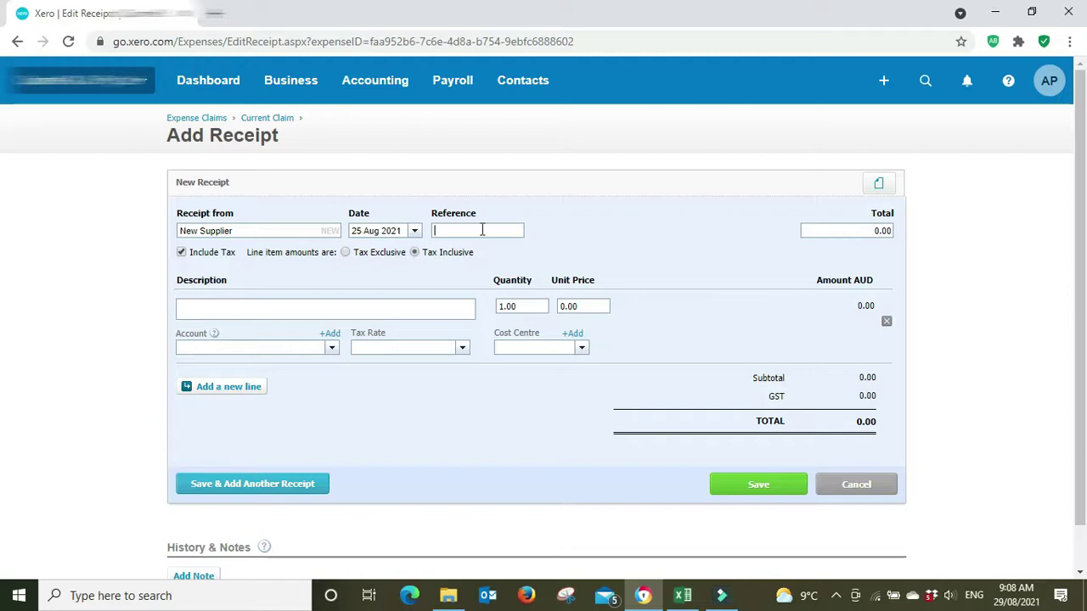
click(271, 308)
text(Employee Joe Bloggs p)
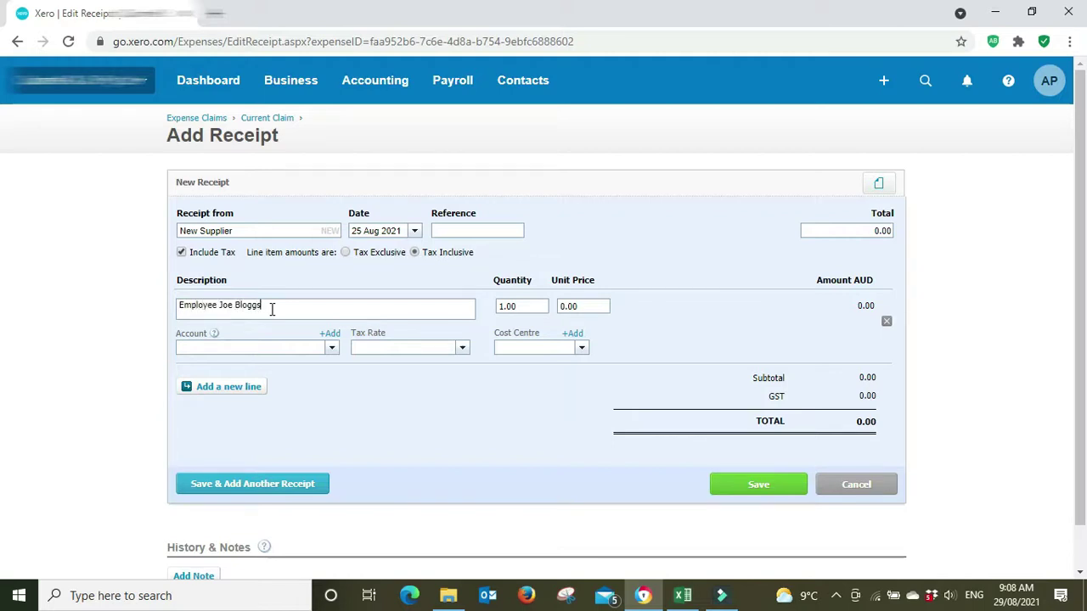
text(aid for catering supplies for mee)
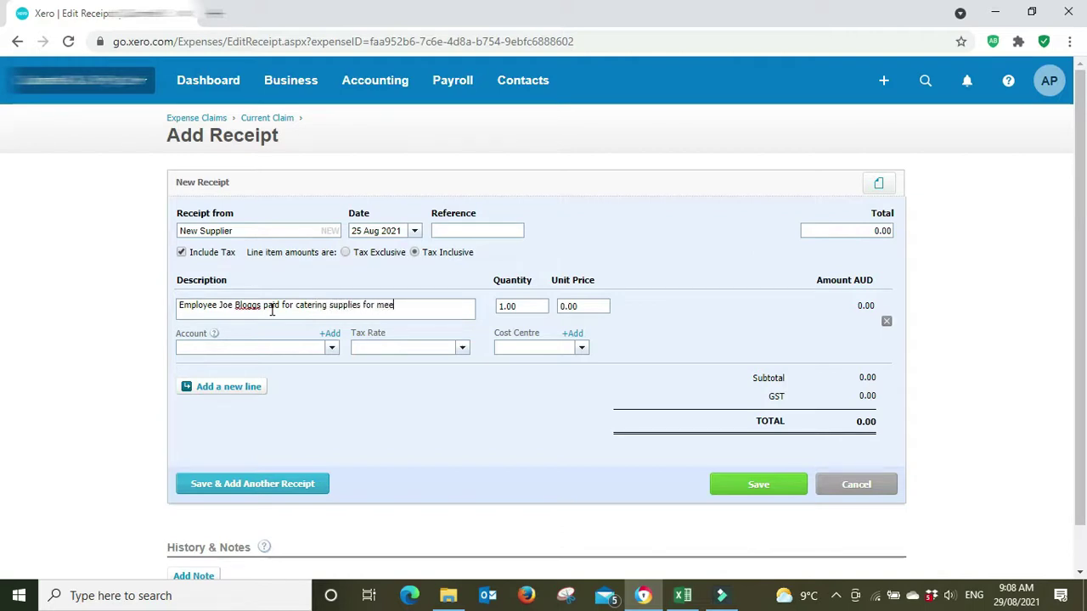
text(ting)
- Enter unit price 100, charge it to 63200 - Catering, and save the receipt
click(596, 306)
text(100)
key(Tab)
text(cat)
click(244, 367)
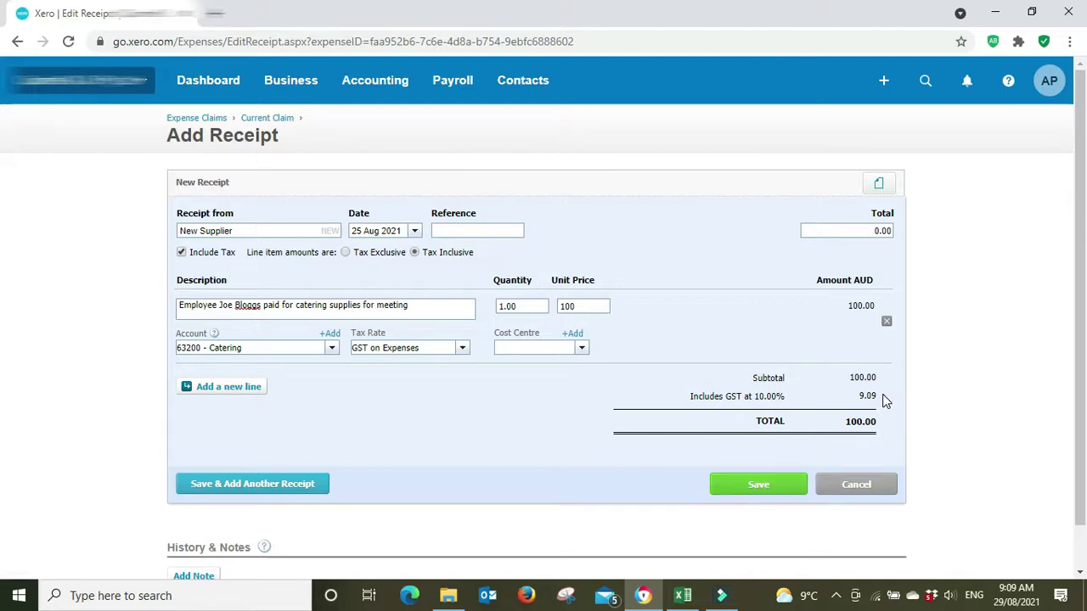
click(755, 490)
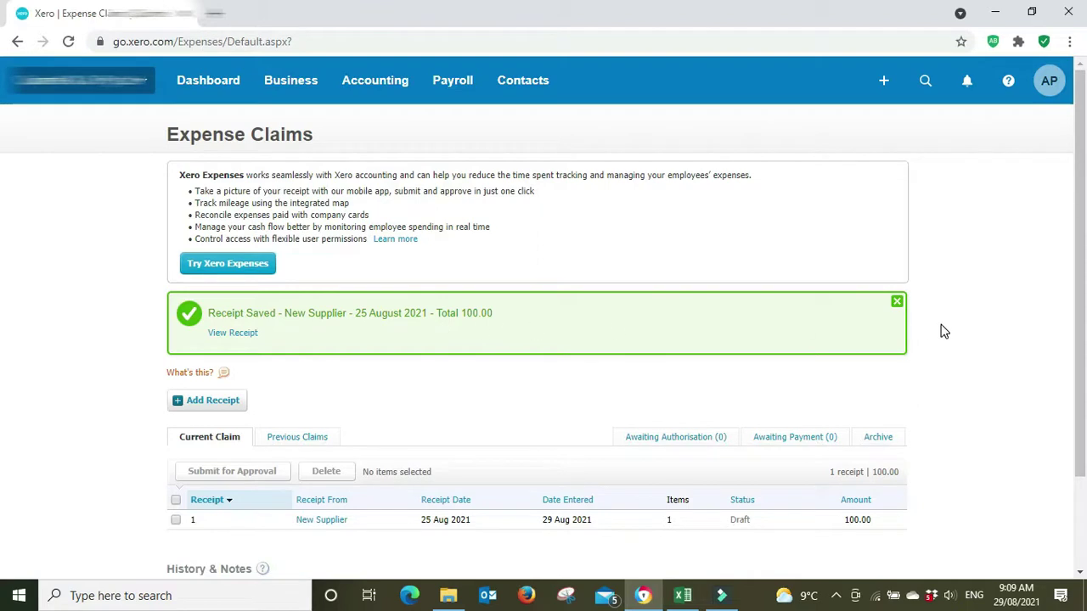
- Select the single receipt and submit it for approval, confirming the prompt
scroll(942, 331, down, 1)
scroll(942, 331, down, 1)
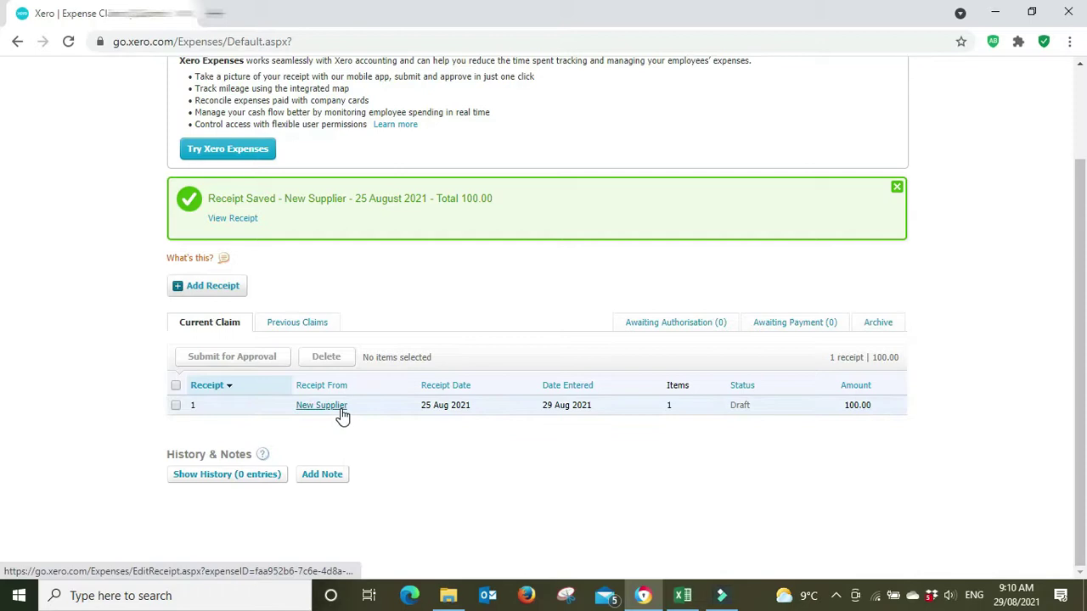
click(176, 406)
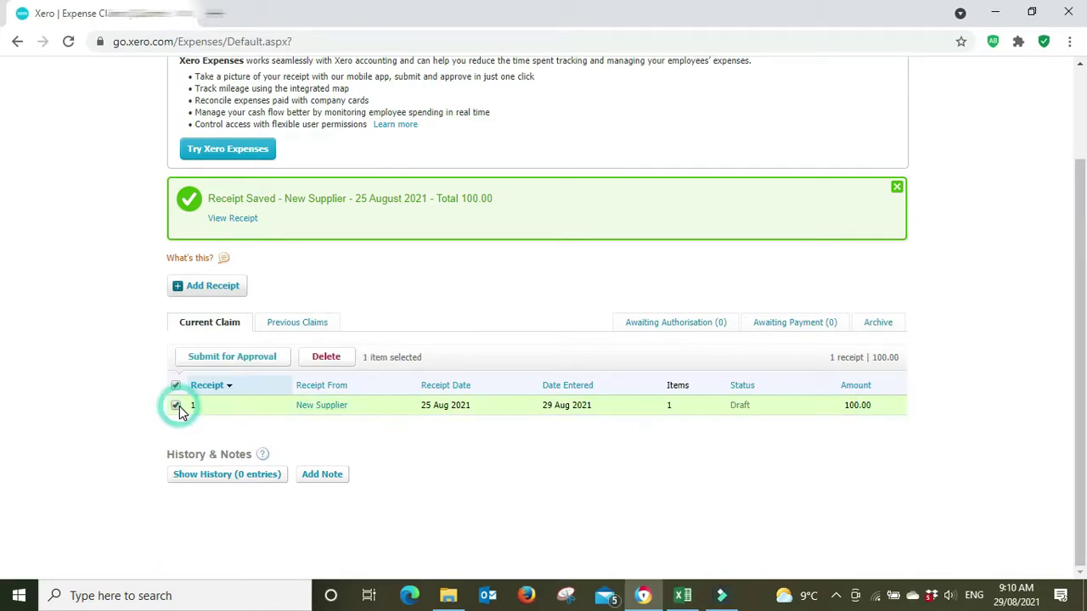
click(217, 363)
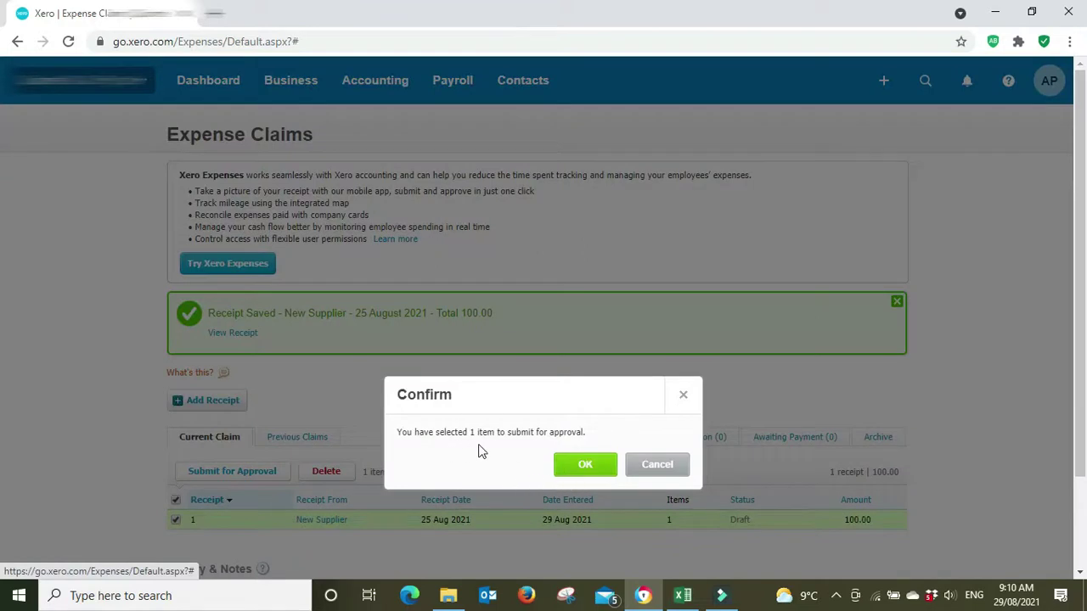
click(581, 471)
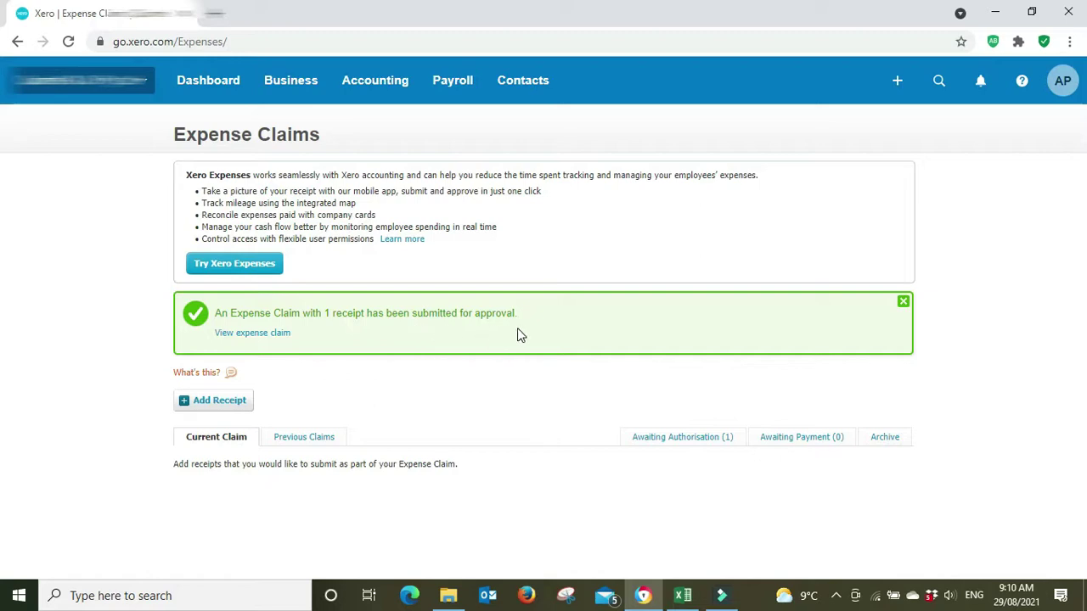
- Open the 29 Aug 2021 claim from the Awaiting Authorisation (1) list
click(689, 440)
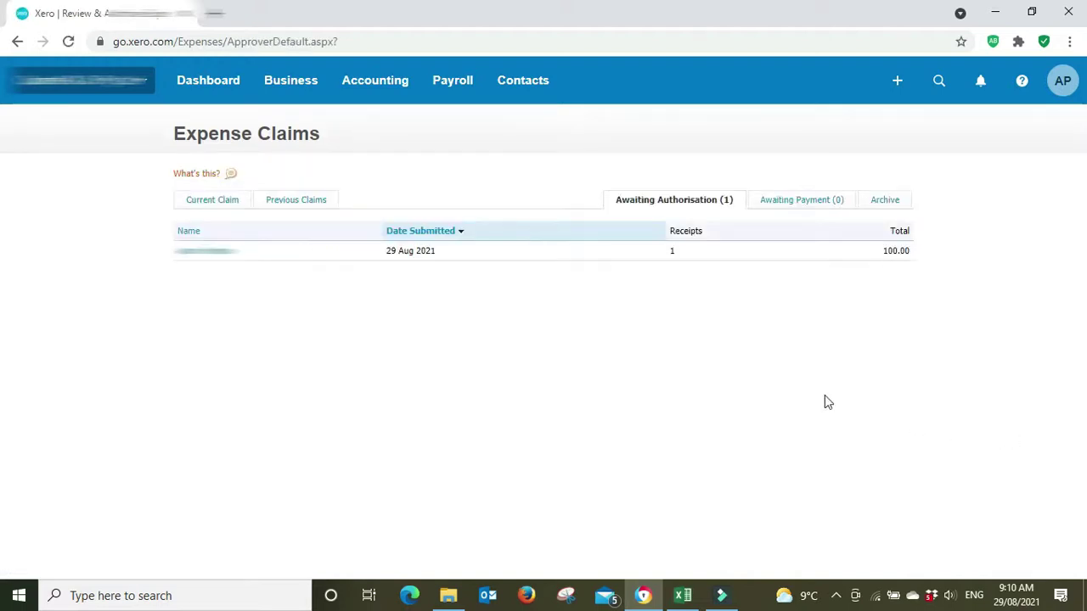
click(221, 257)
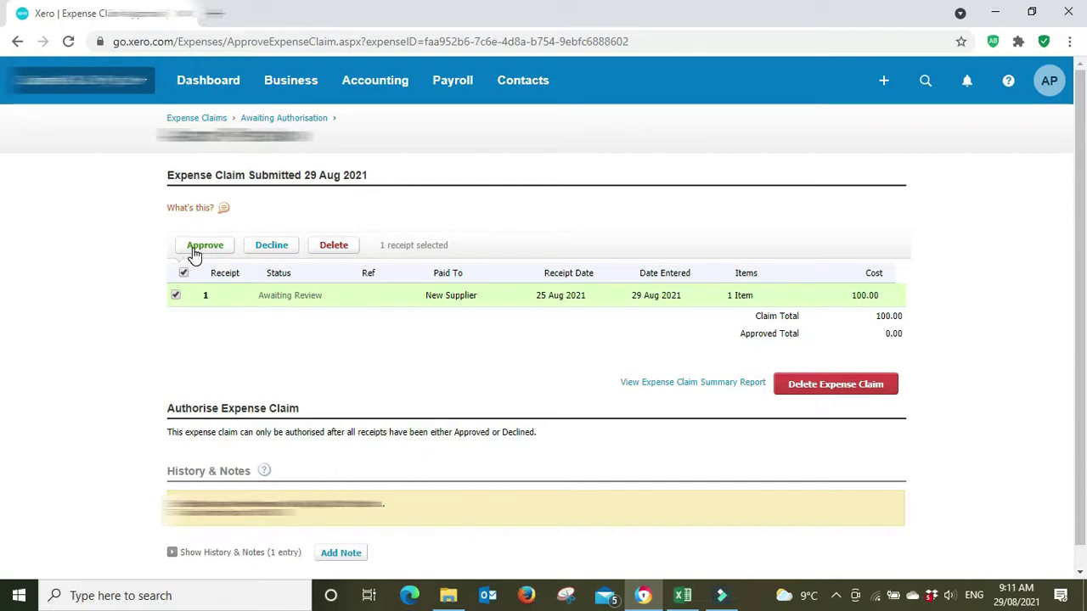
- Review receipt 1 and its attached files, then approve the 100.00 catering receipt
click(194, 253)
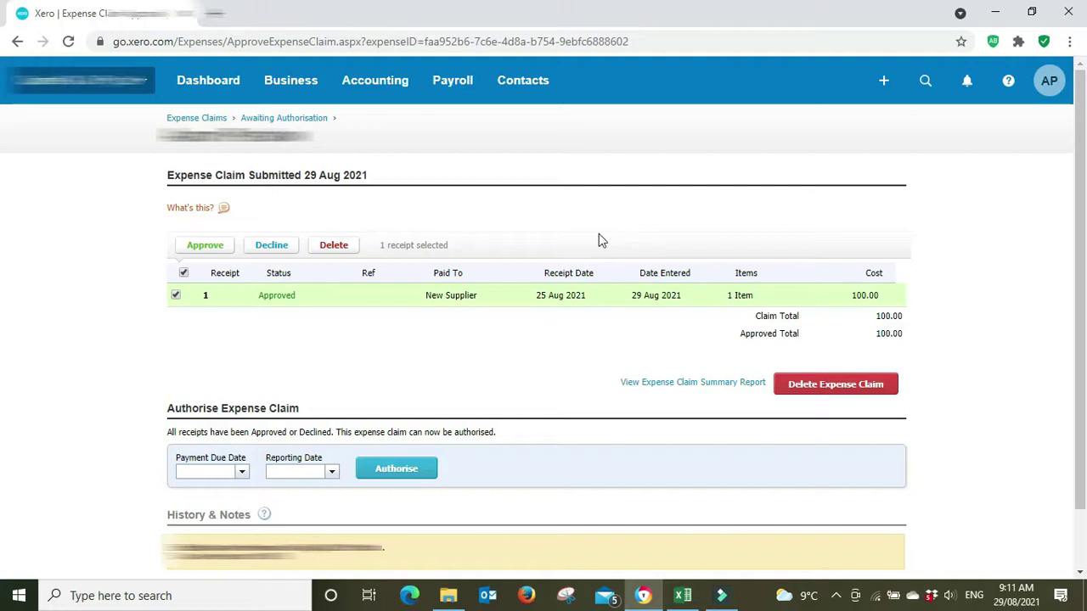
click(280, 296)
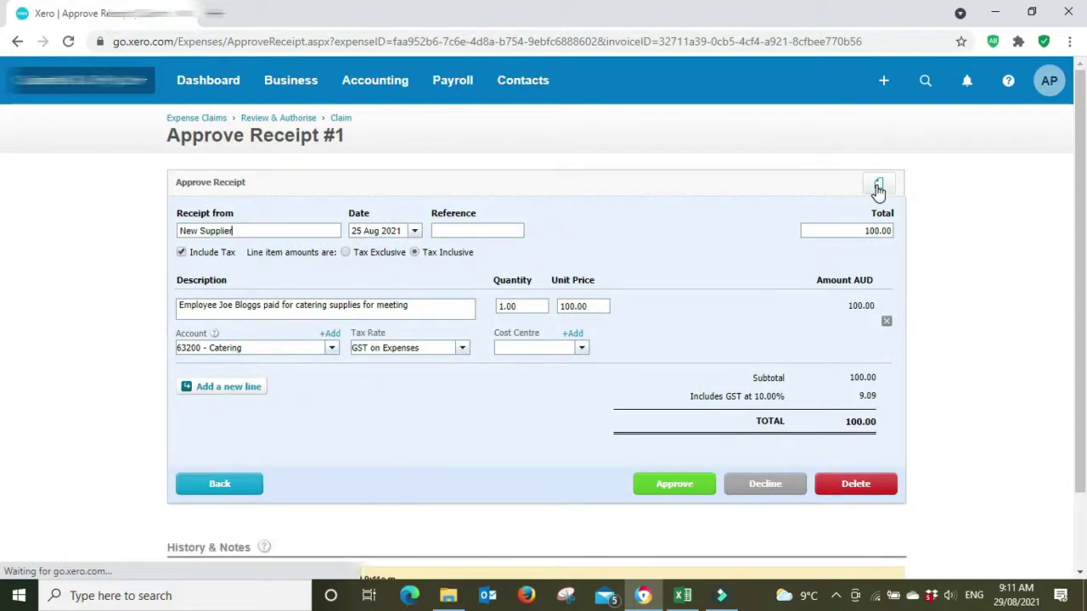
click(878, 184)
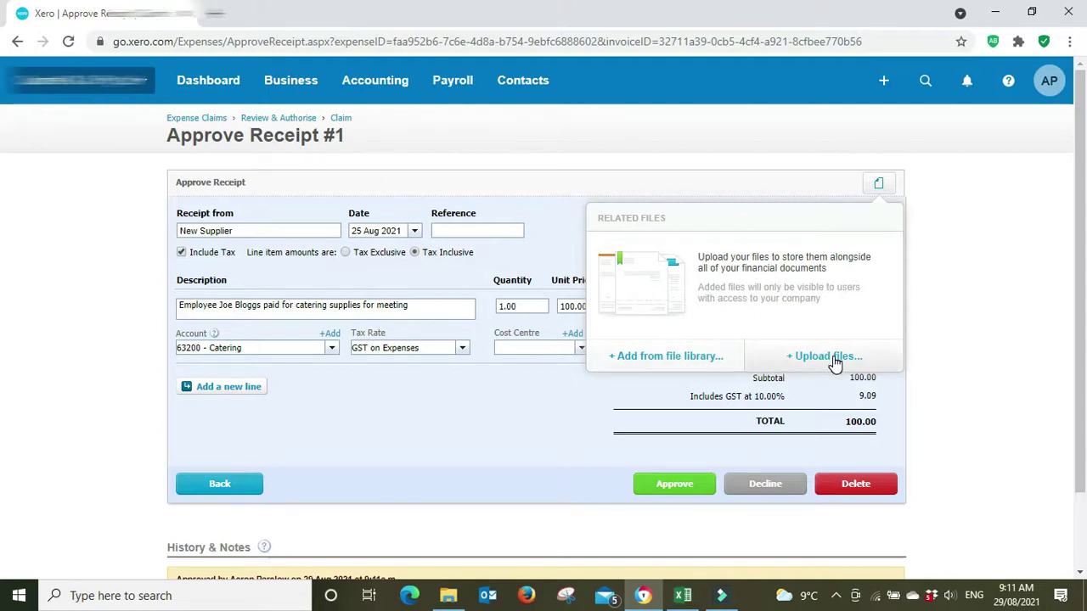
click(958, 285)
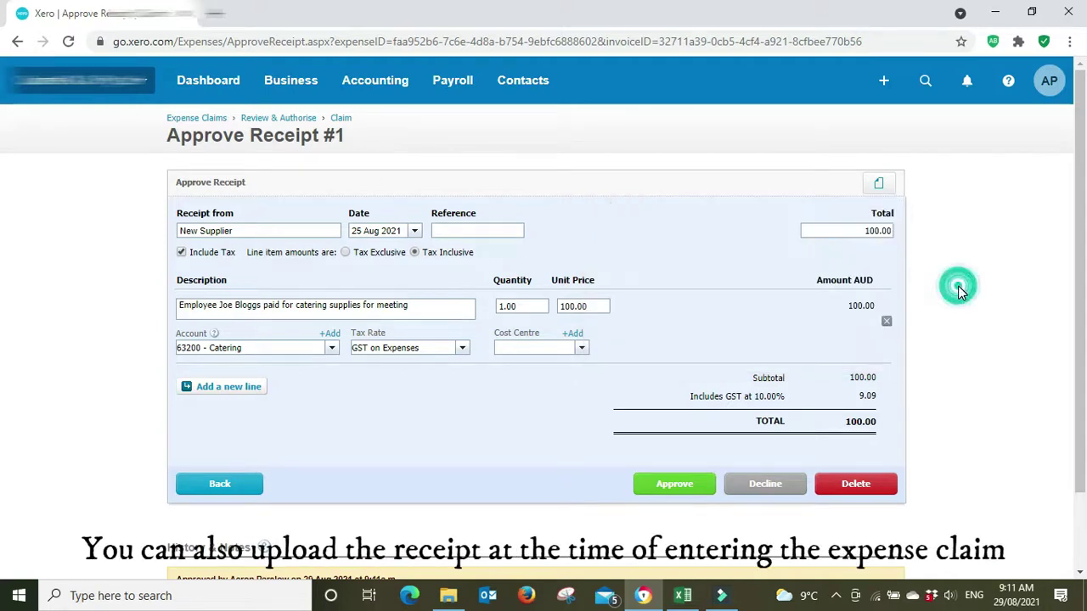
click(663, 489)
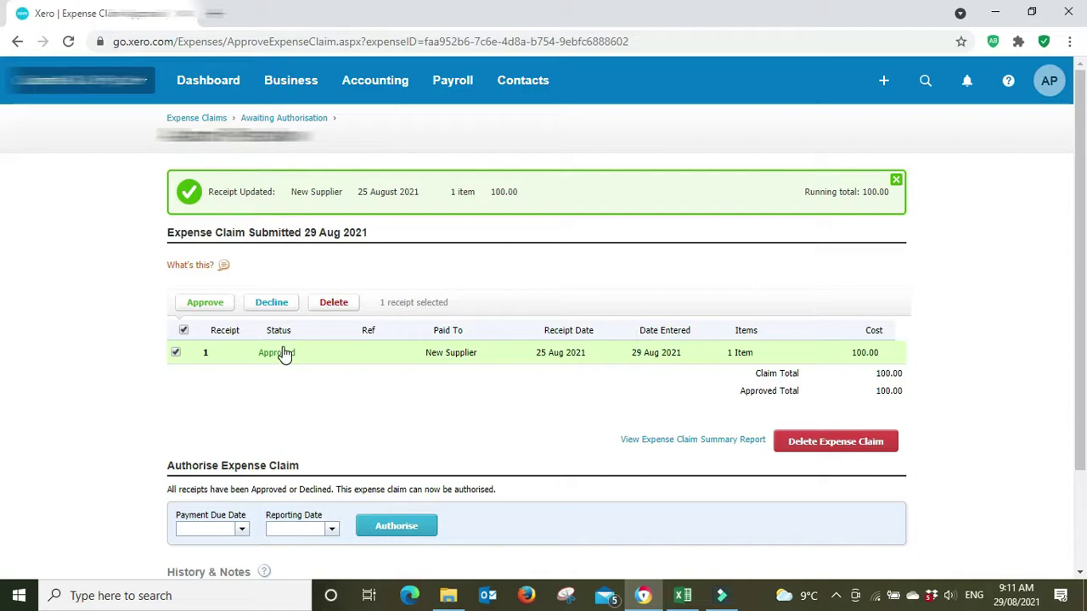
- Set the reporting date to 25/8/21 and authorise the 100.00 claim
scroll(657, 472, down, 2)
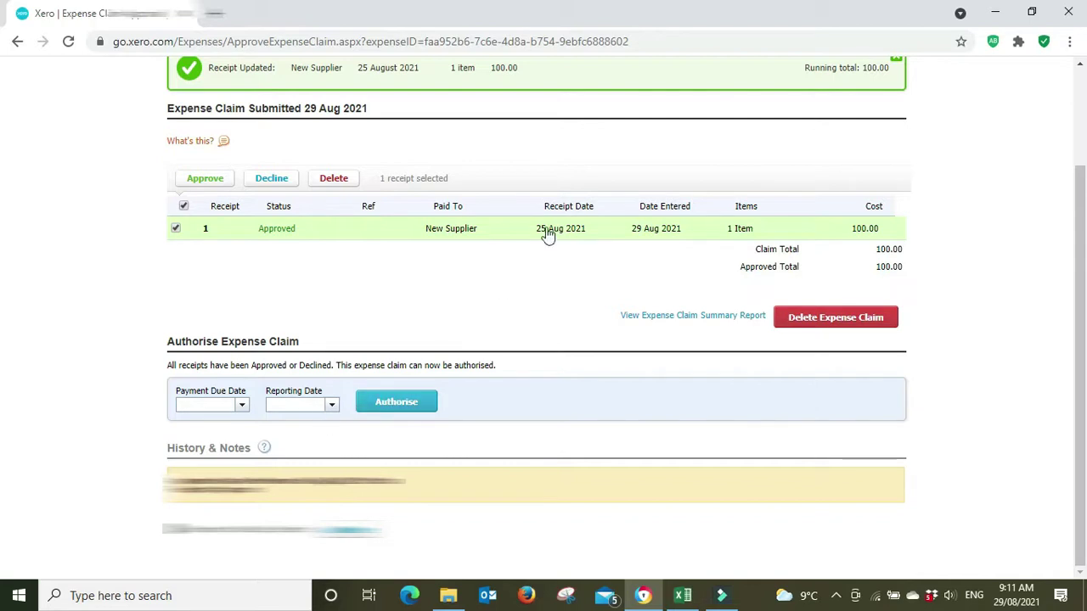
click(294, 409)
text(2)
text(5/8/21)
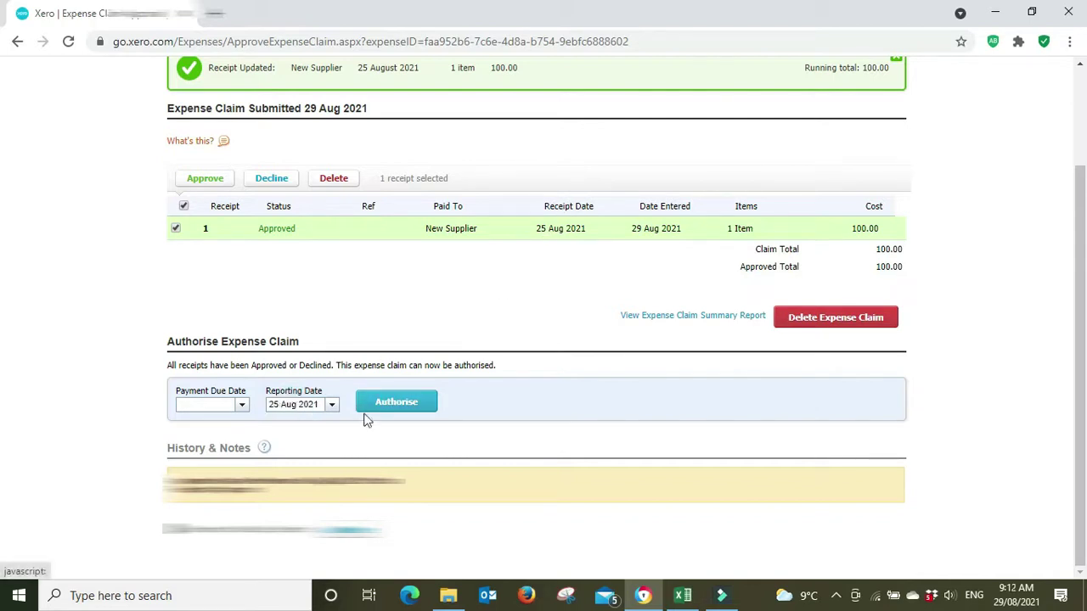
click(382, 410)
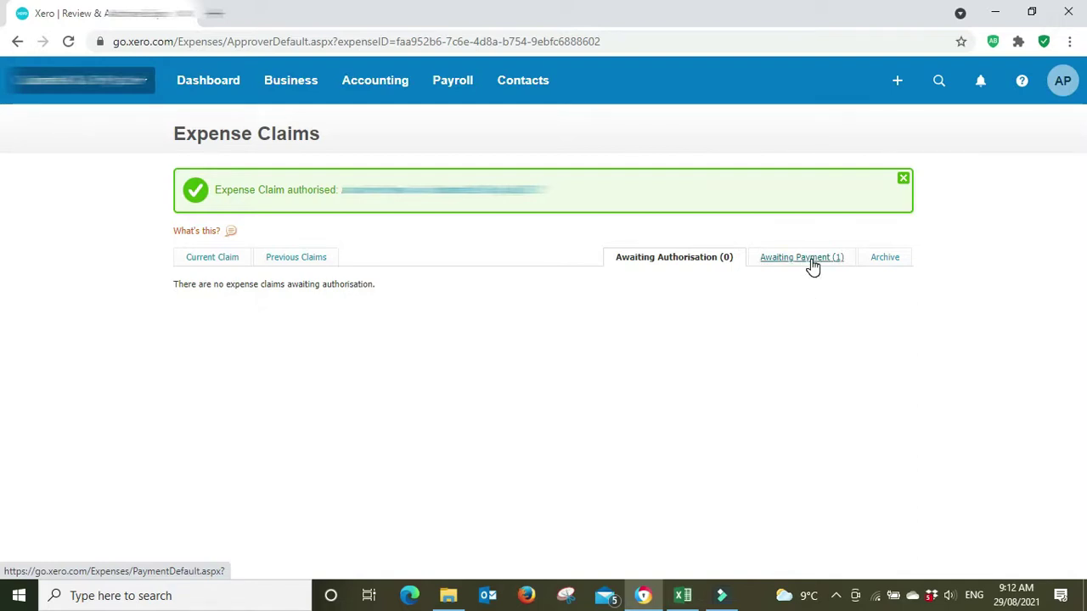
- Open the 29 Aug 2021 claim from the Awaiting Payment (1) list
click(809, 265)
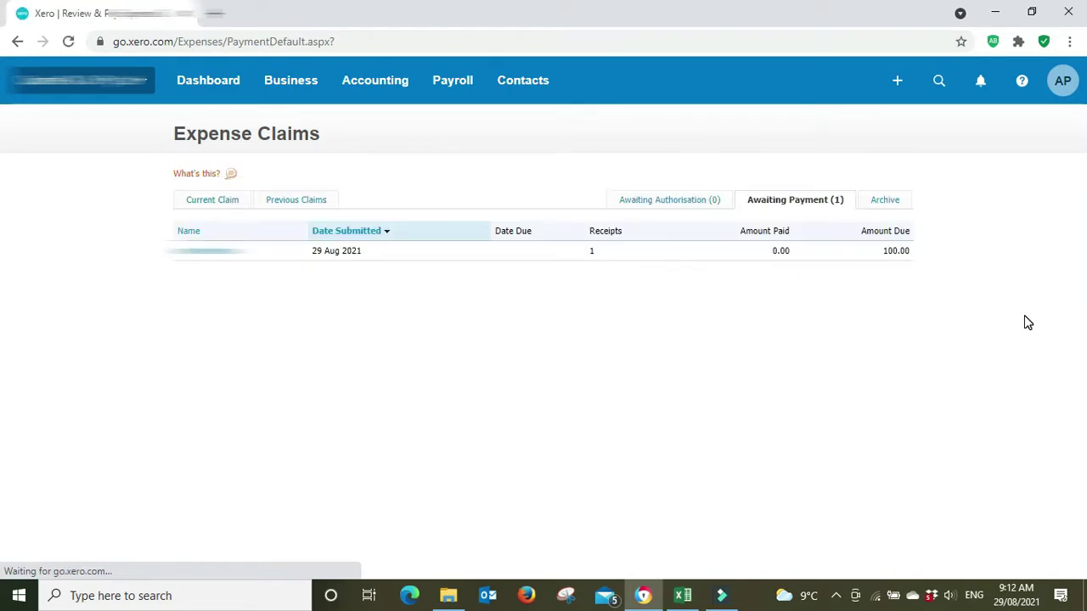
click(219, 255)
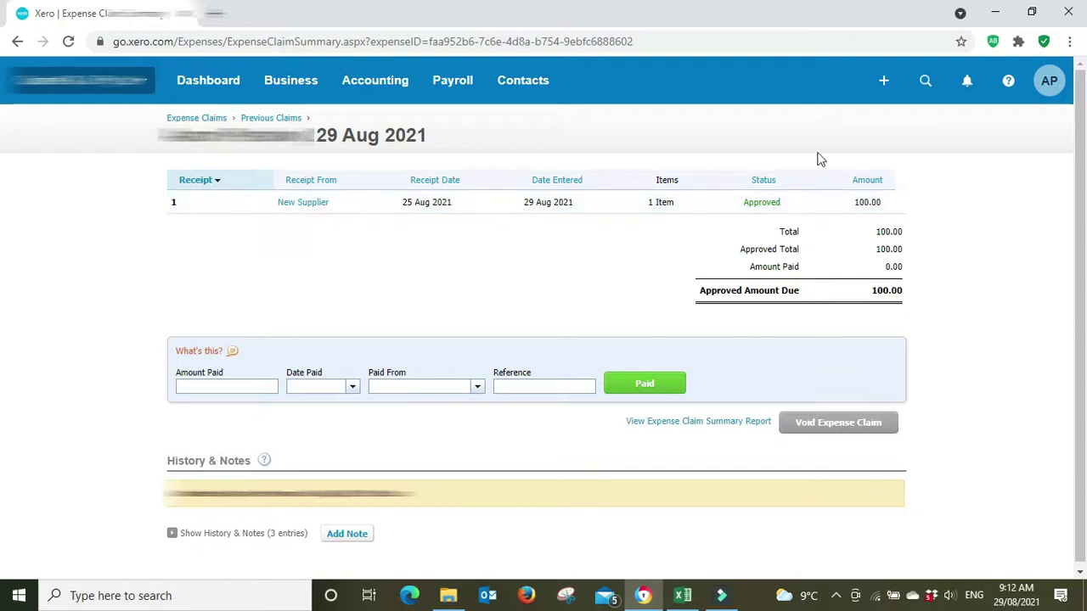
- Record 100 paid on 29/8 from the business bank account and mark the claim Paid
click(240, 388)
text(29/8)
key(Tab)
click(475, 391)
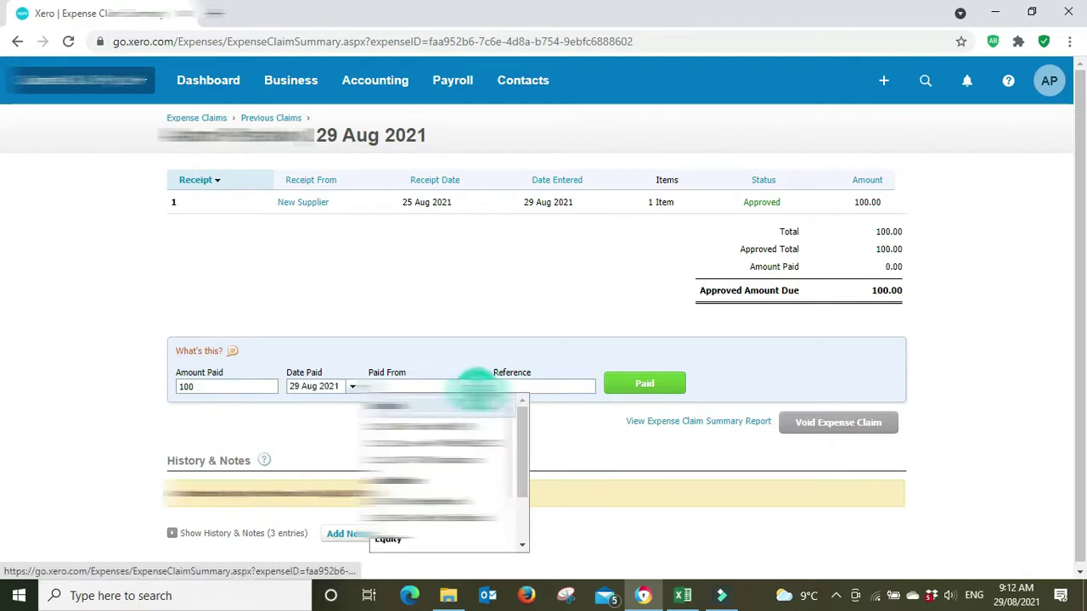
click(437, 426)
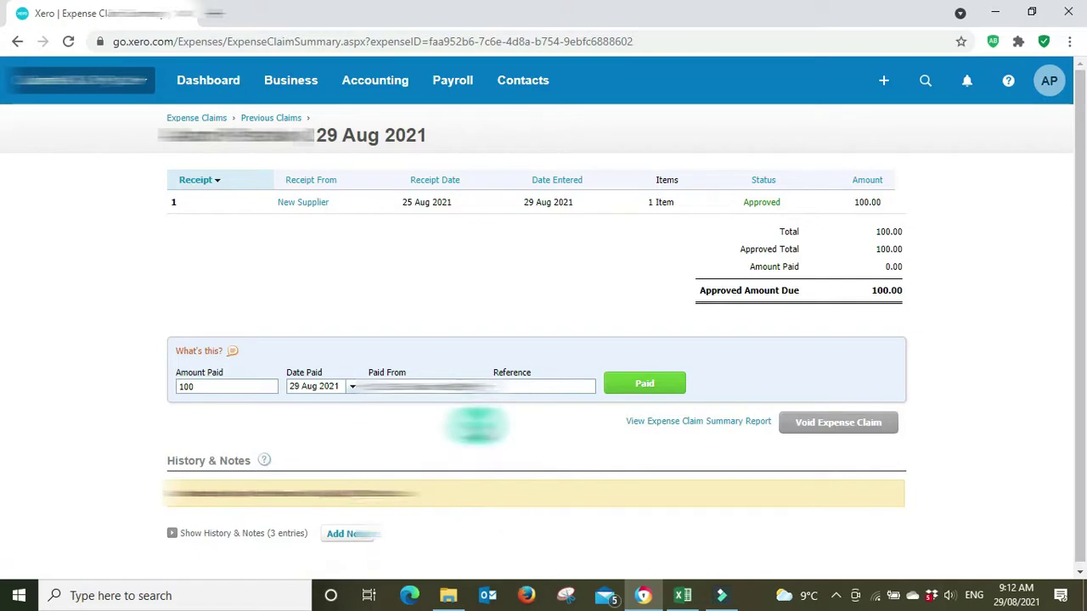
click(658, 384)
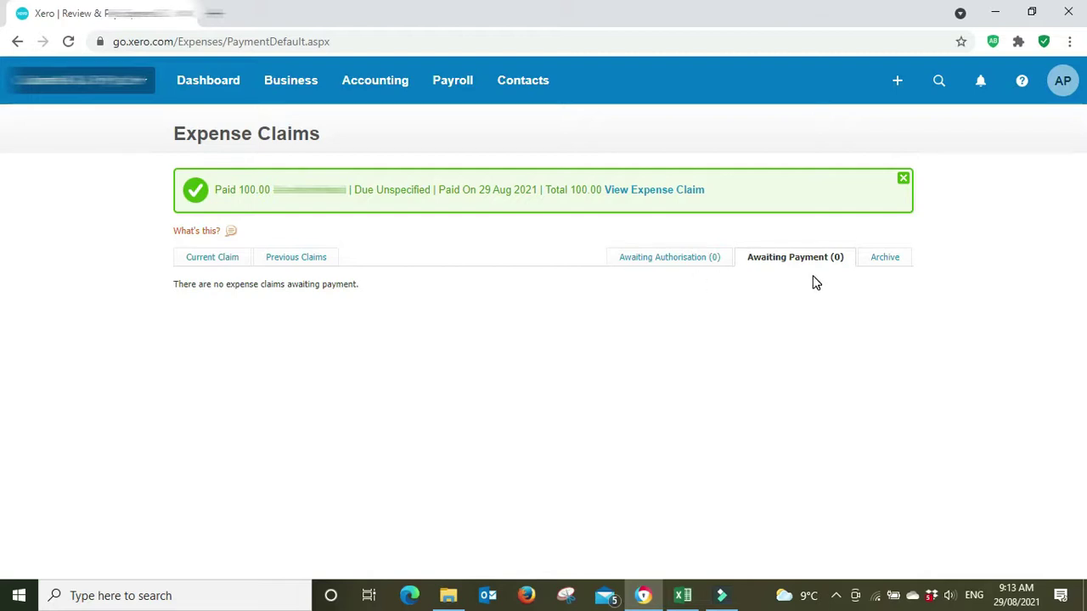
- Check Previous Claims for the 29 Aug 2021 claim marked Paid at 100.00
click(286, 265)
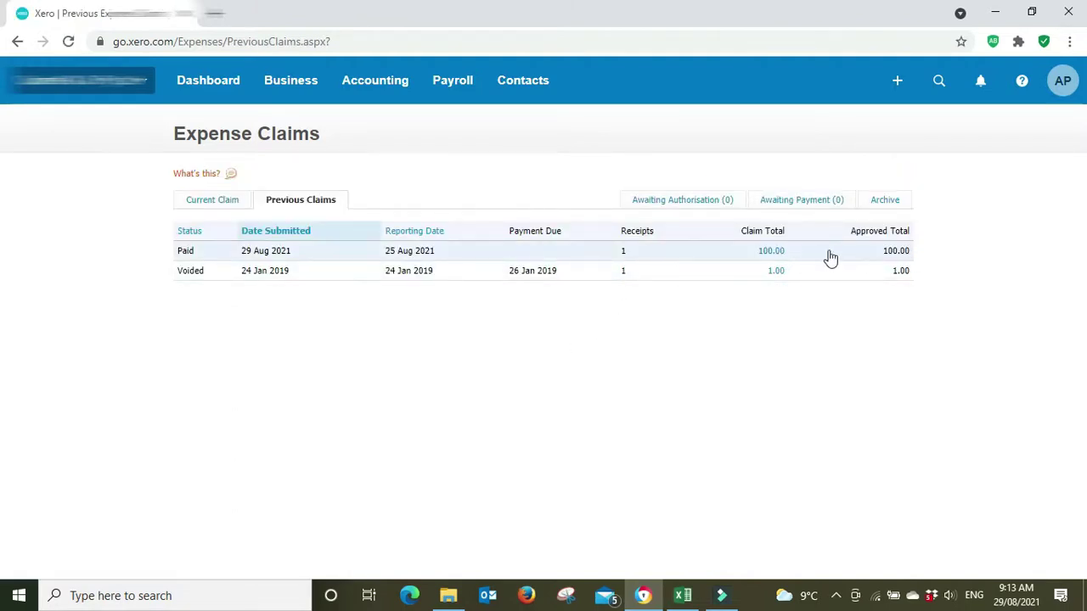
click(331, 256)
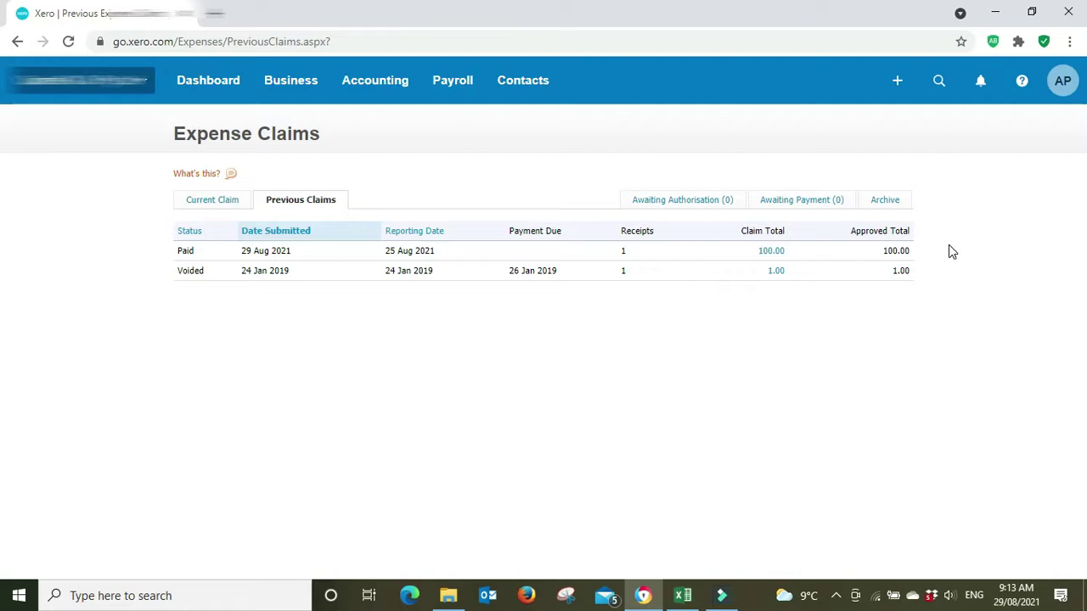
- Add a Fuel receipt to the current claim described 'Employee paid for fuel' and search accounts for 'mot'
click(203, 203)
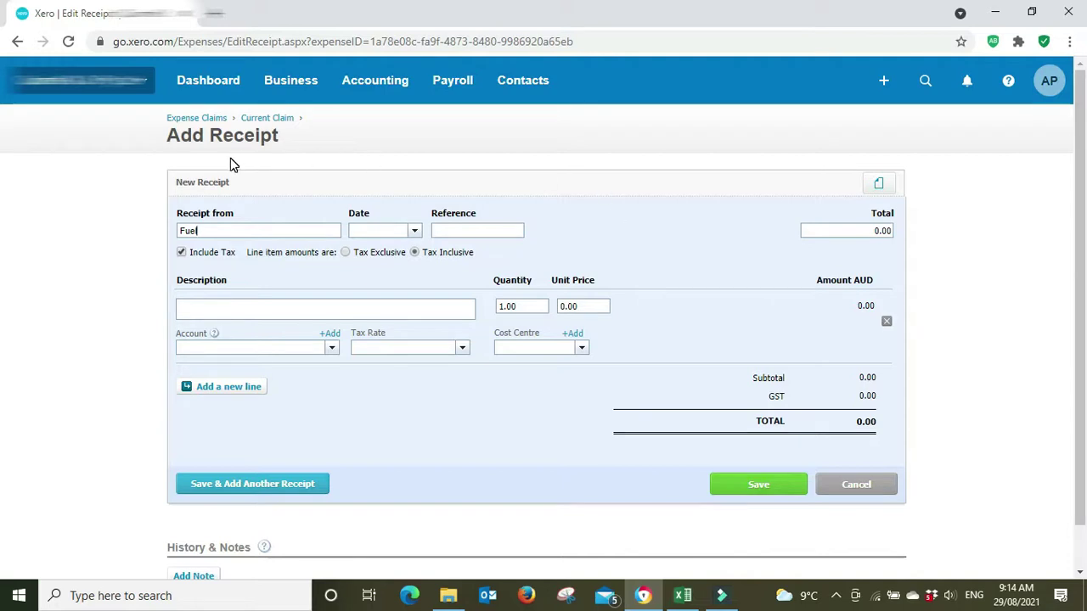
click(251, 309)
text(Employee paid for fuel)
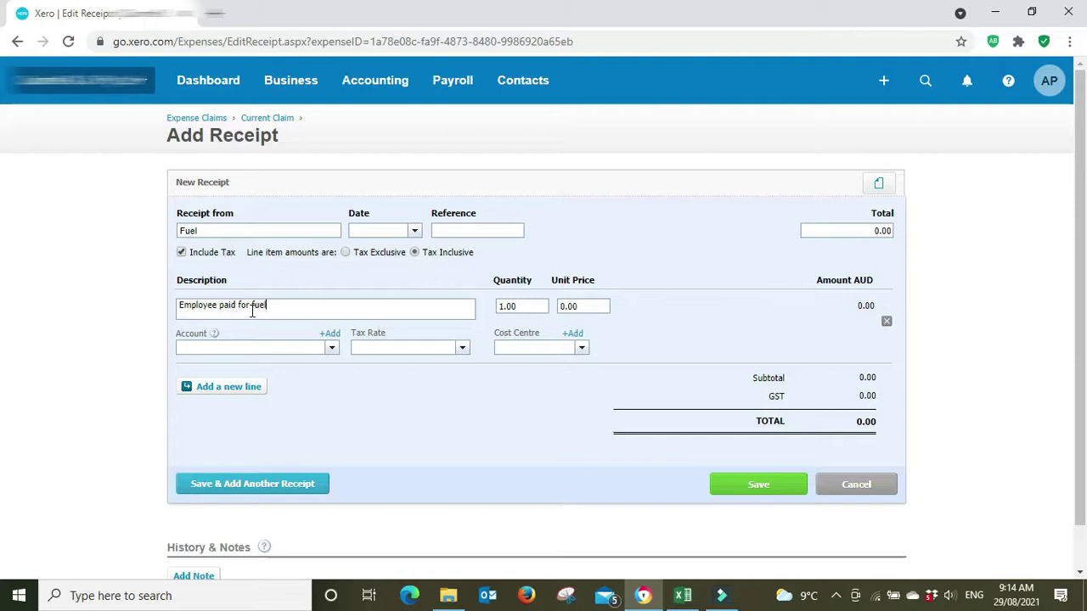
click(304, 349)
text(mot)
- Cancel the Add New Account form, clear the 'mot' account search, and duplicate the Xero tab
click(330, 333)
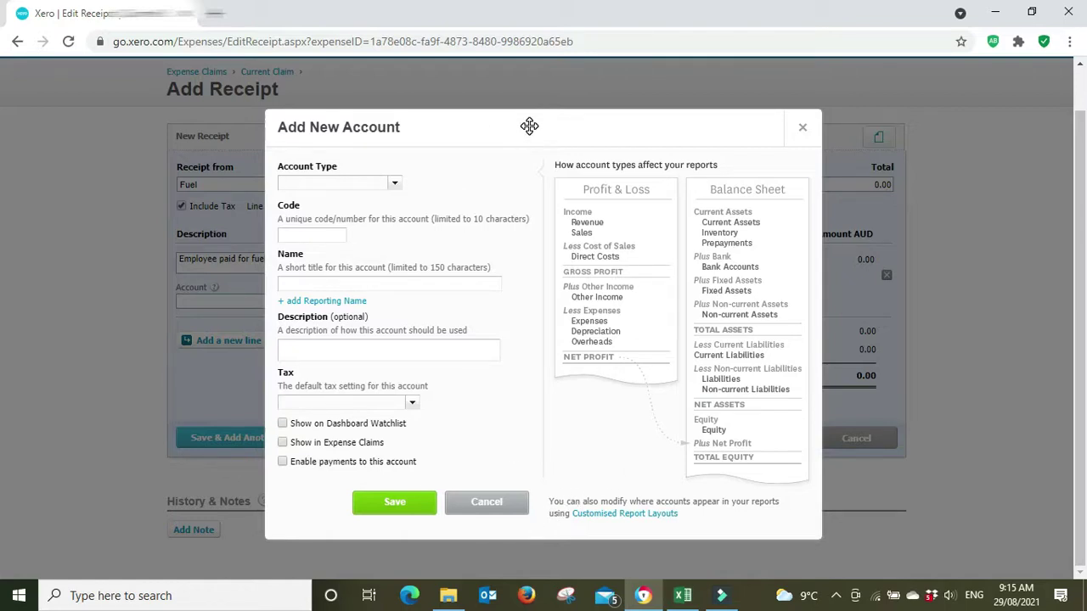
click(491, 508)
click(279, 301)
text(mot)
key(BackSpace)
key(BackSpace)
key(BackSpace)
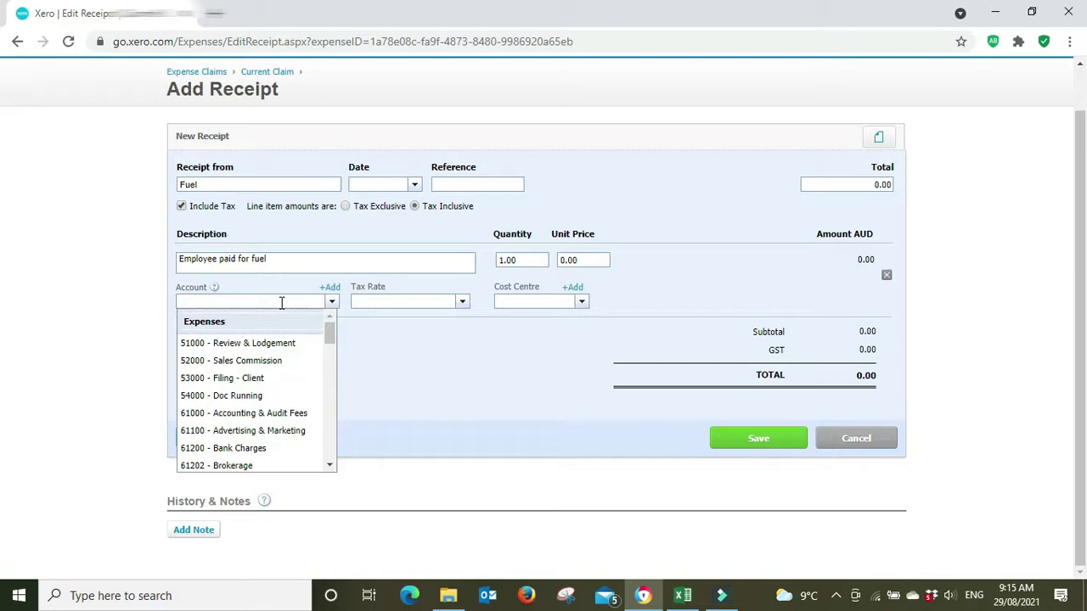
click(961, 329)
scroll(917, 298, up, 1)
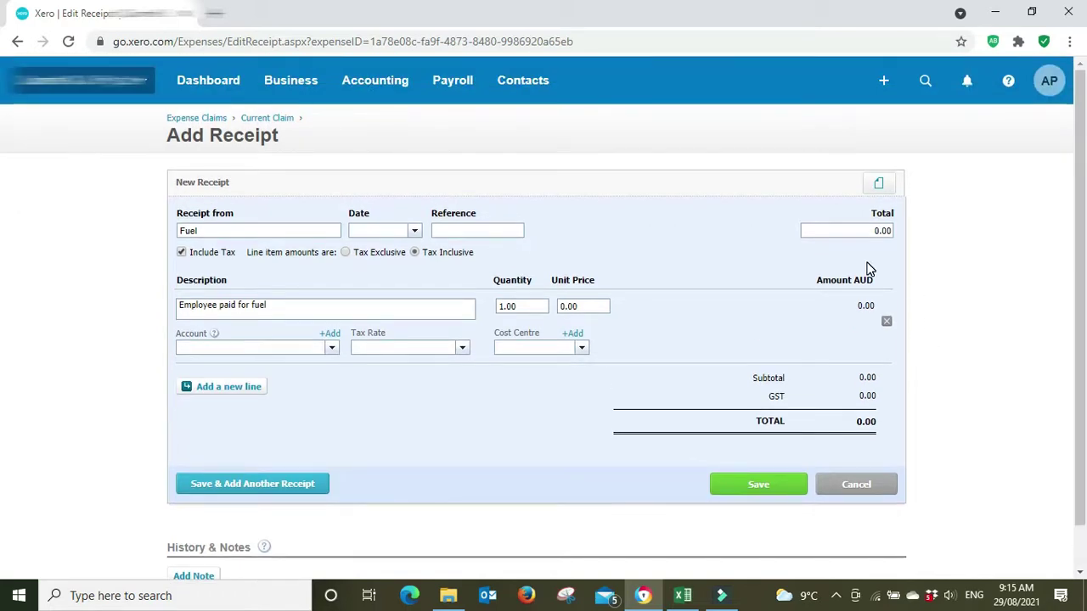
right_click(105, 14)
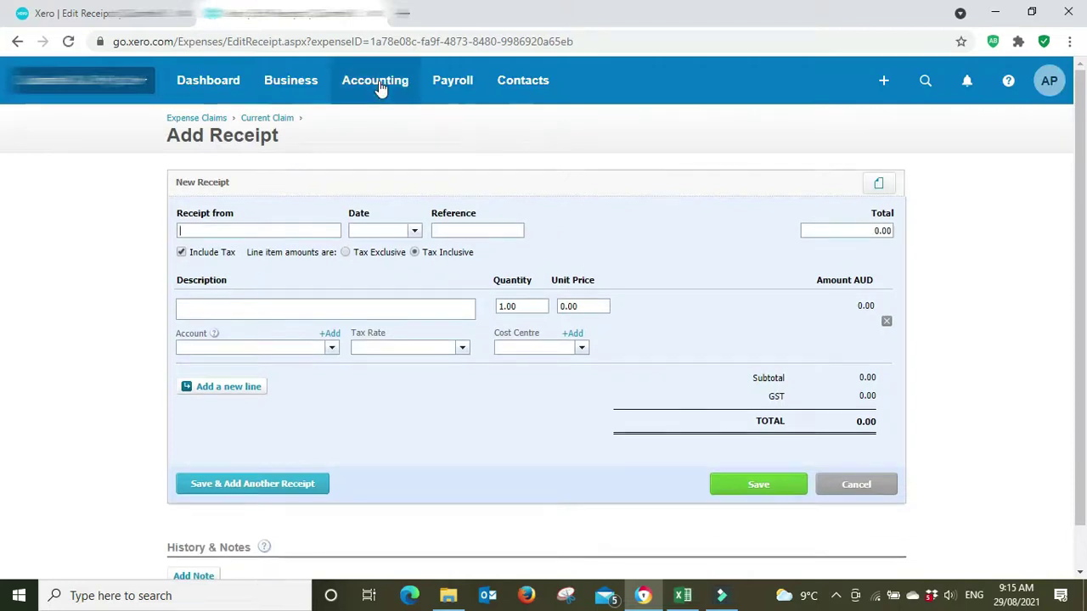
- Open the Chart of accounts and filter it by 'moto' to show account 63110
click(379, 87)
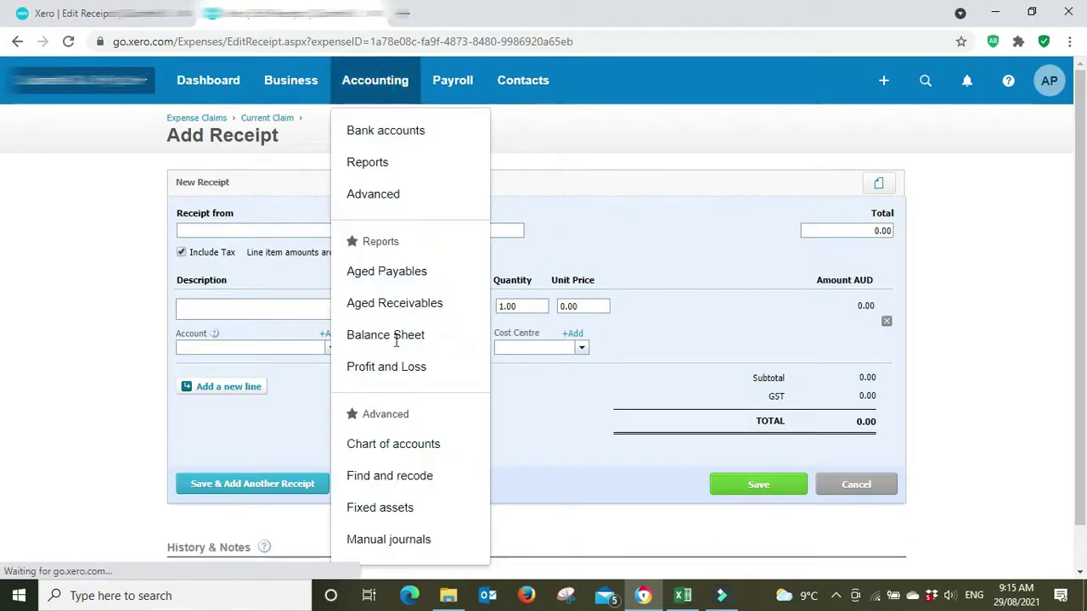
click(408, 443)
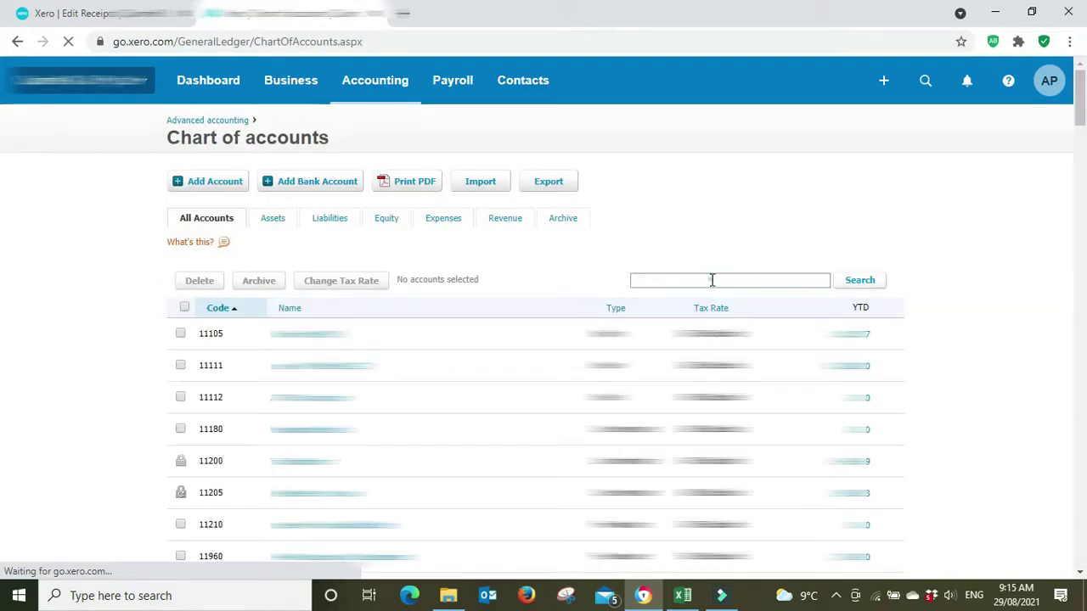
click(711, 280)
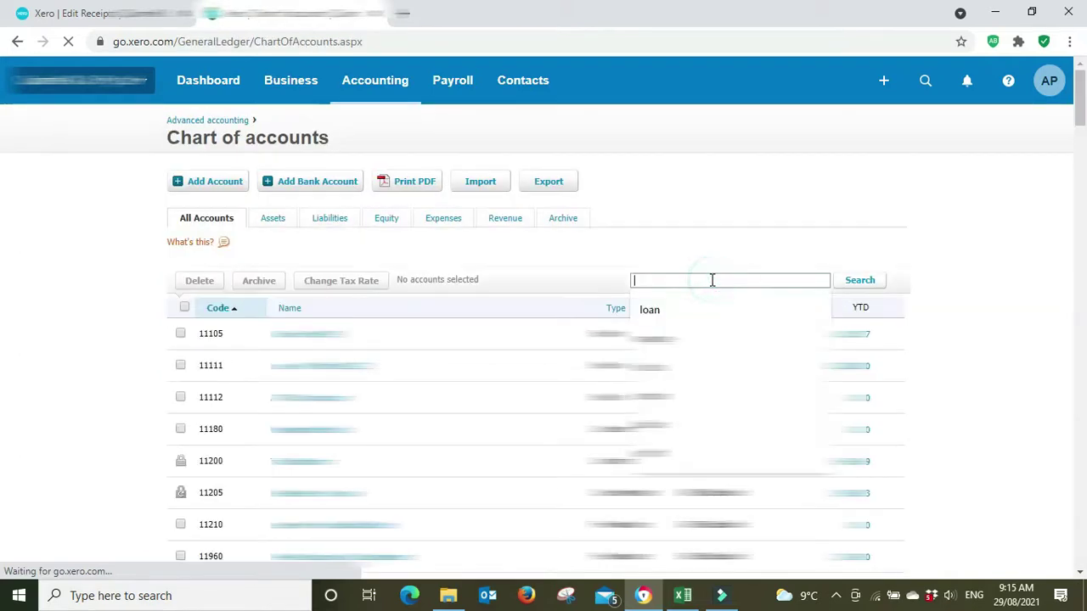
text(moto)
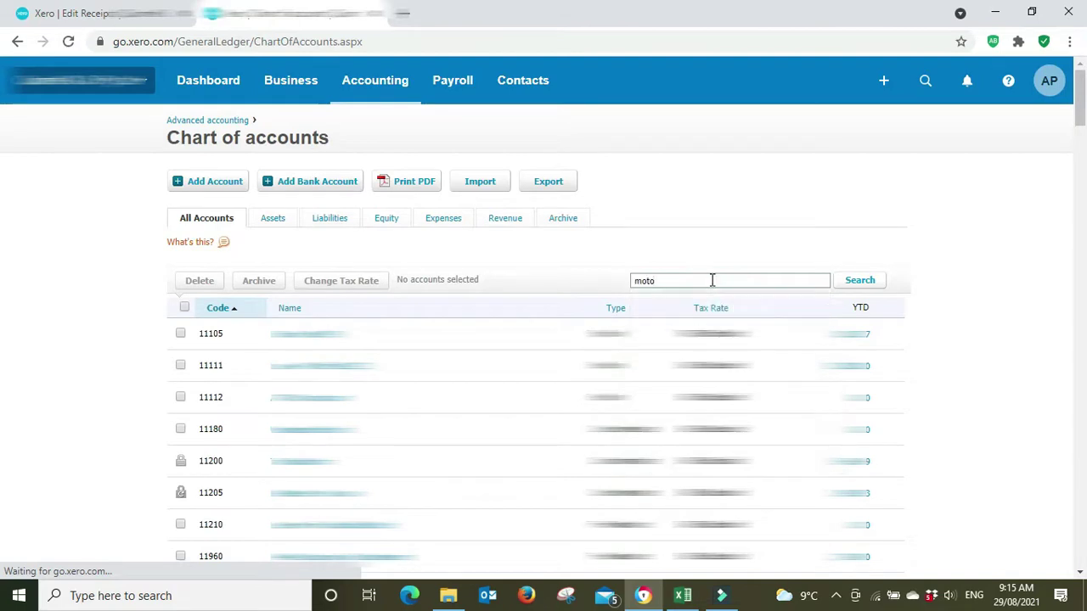
key(Return)
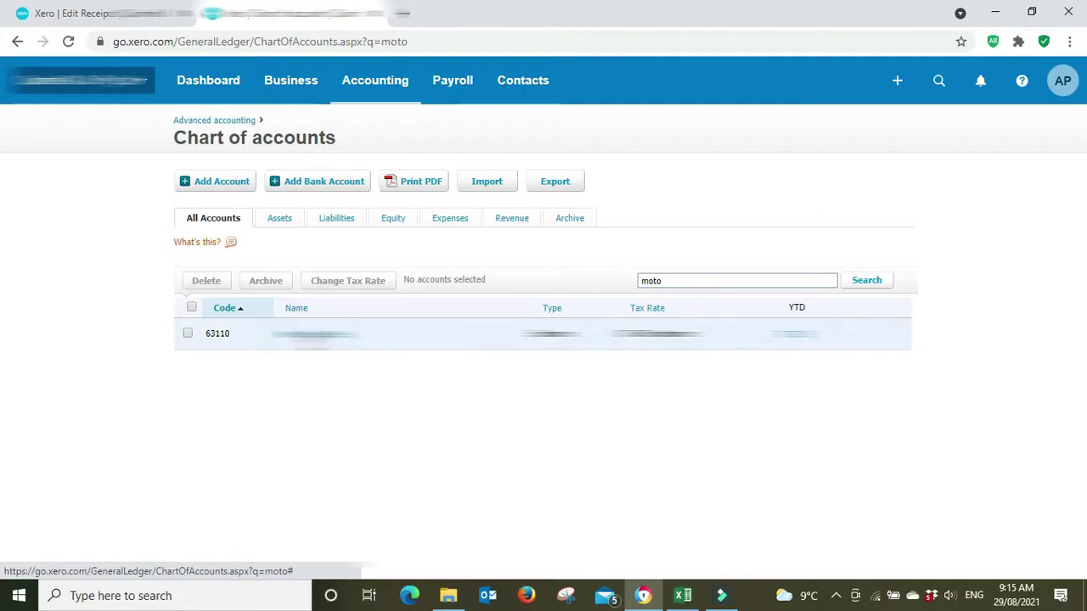
- Tick Show in Expense Claims for account 63110 Motor Vehicle Exp and save
click(309, 332)
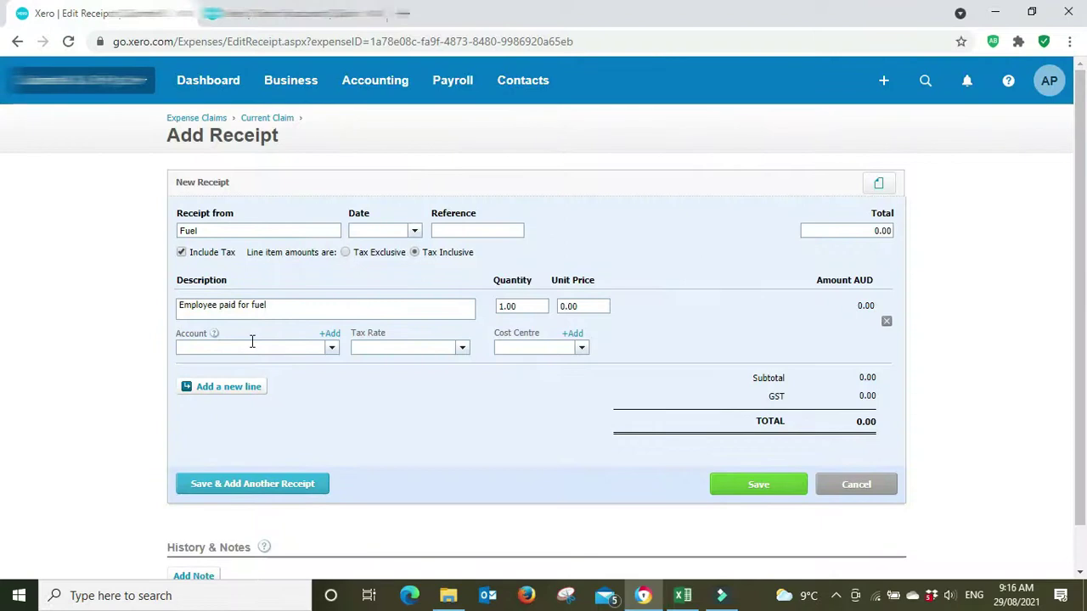
click(251, 341)
text(mot)
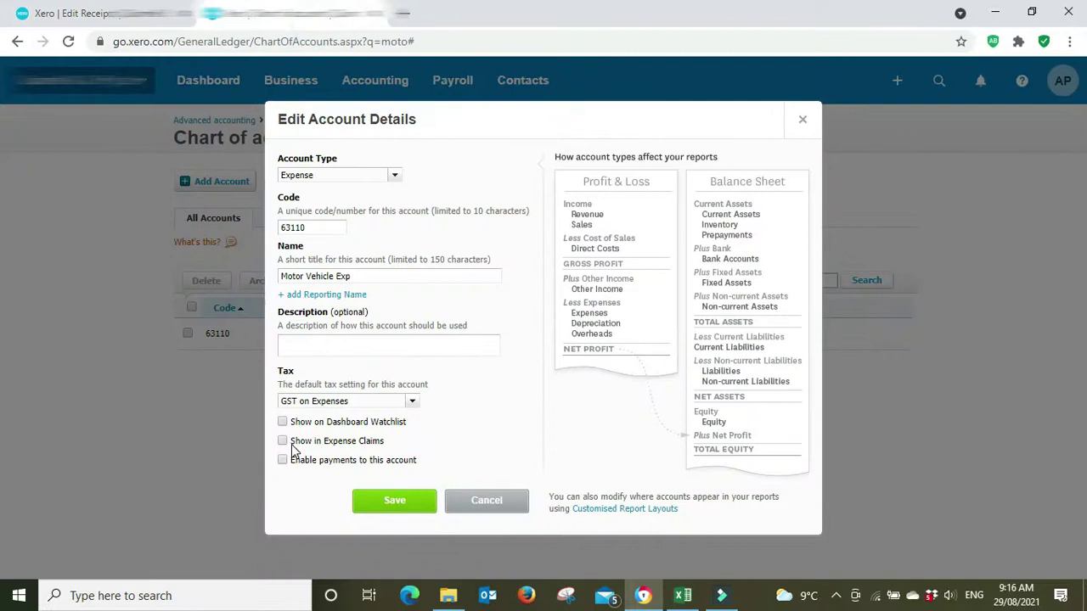
click(283, 443)
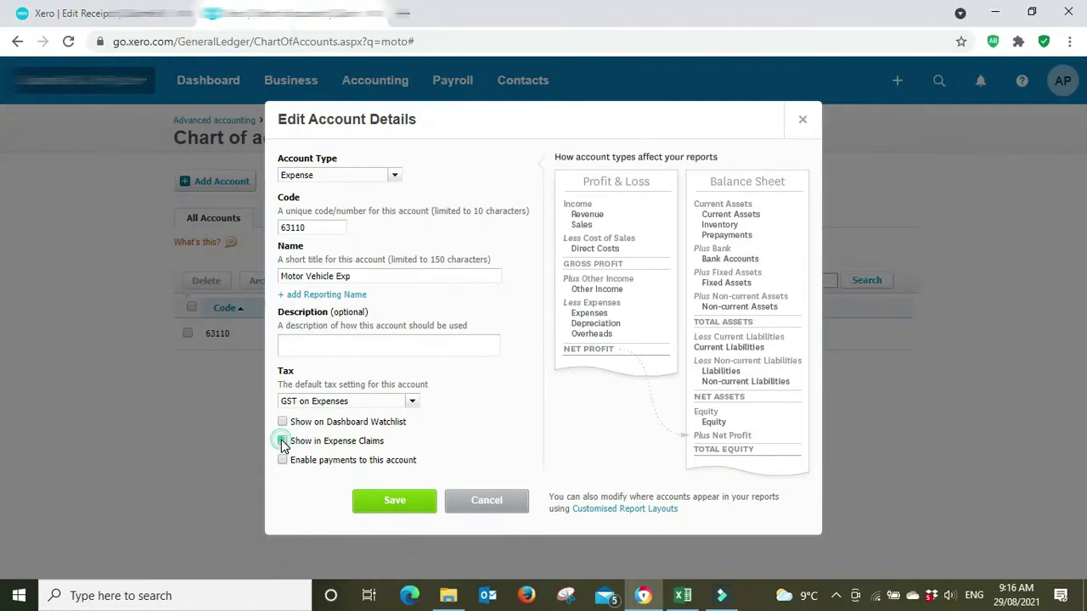
click(393, 502)
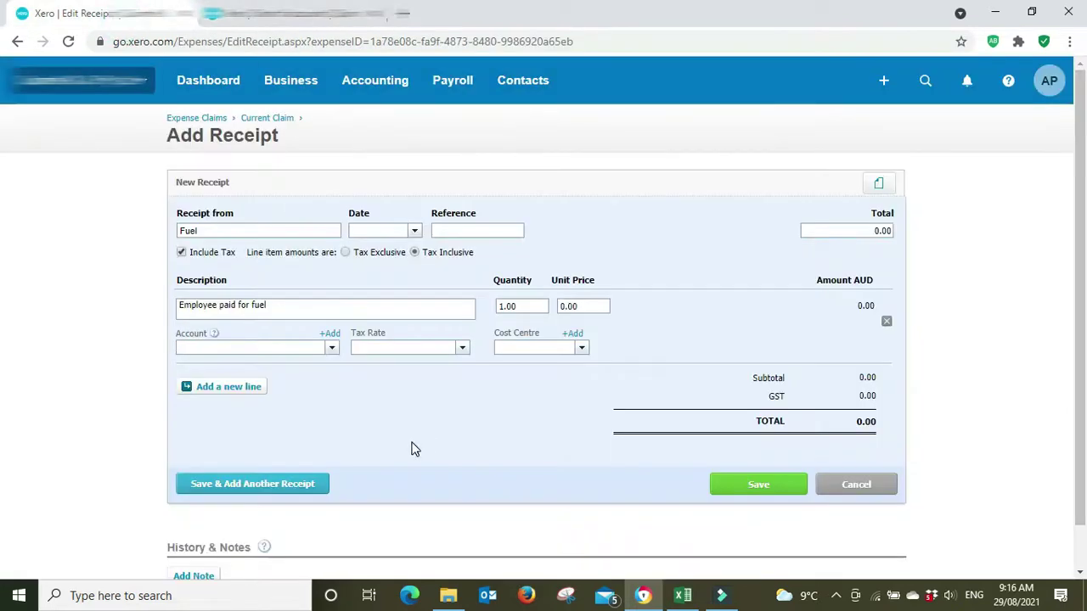